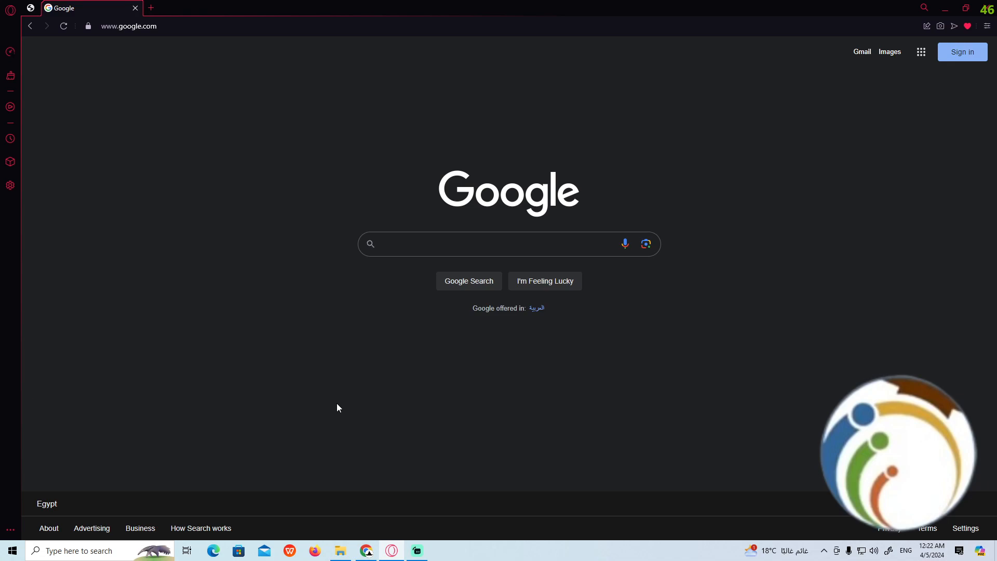
- Reach the Background music configuration page from the Easy setup panel's Features section
click(987, 27)
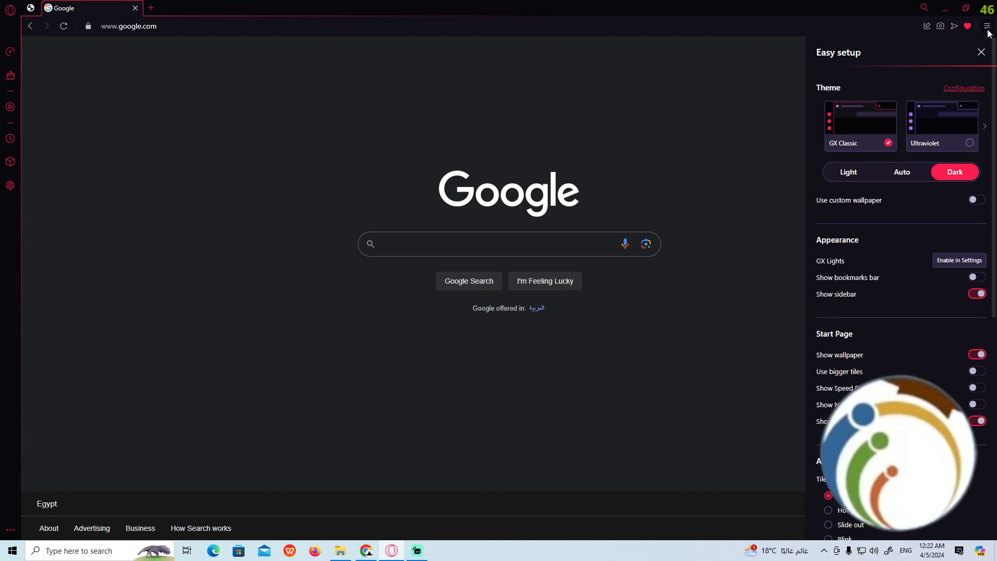
scroll(974, 129, down, 3)
scroll(974, 129, down, 2)
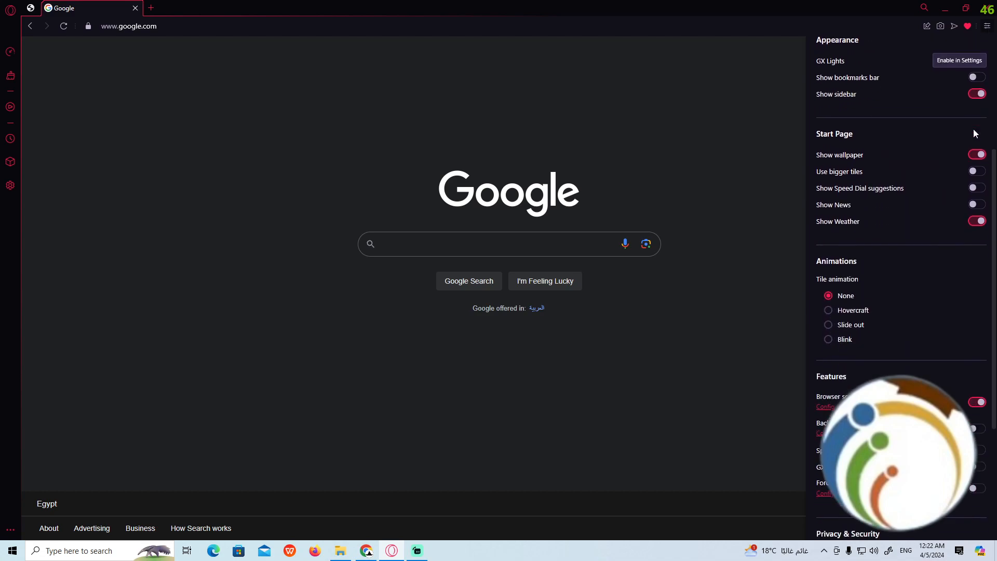
scroll(934, 187, up, 5)
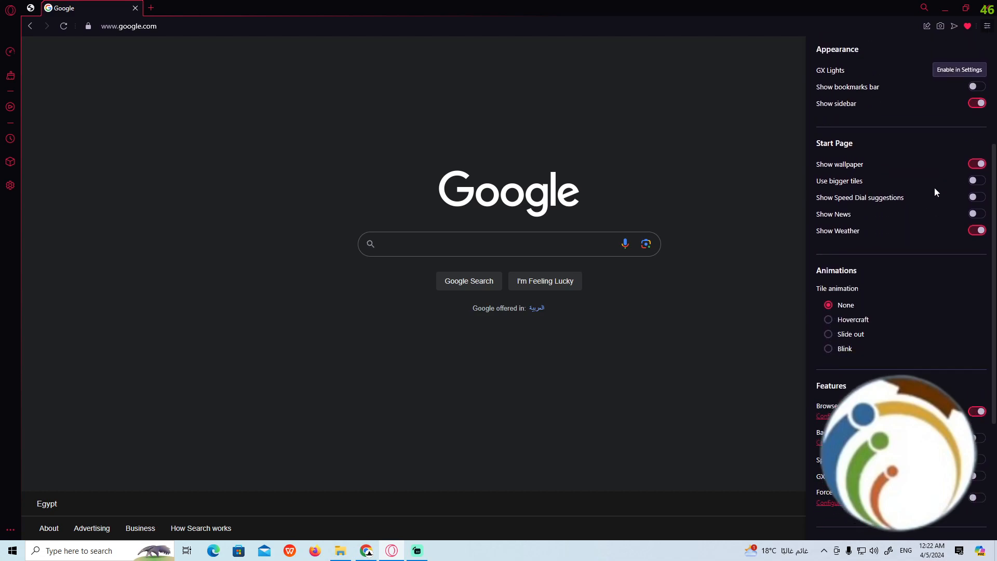
scroll(916, 288, down, 7)
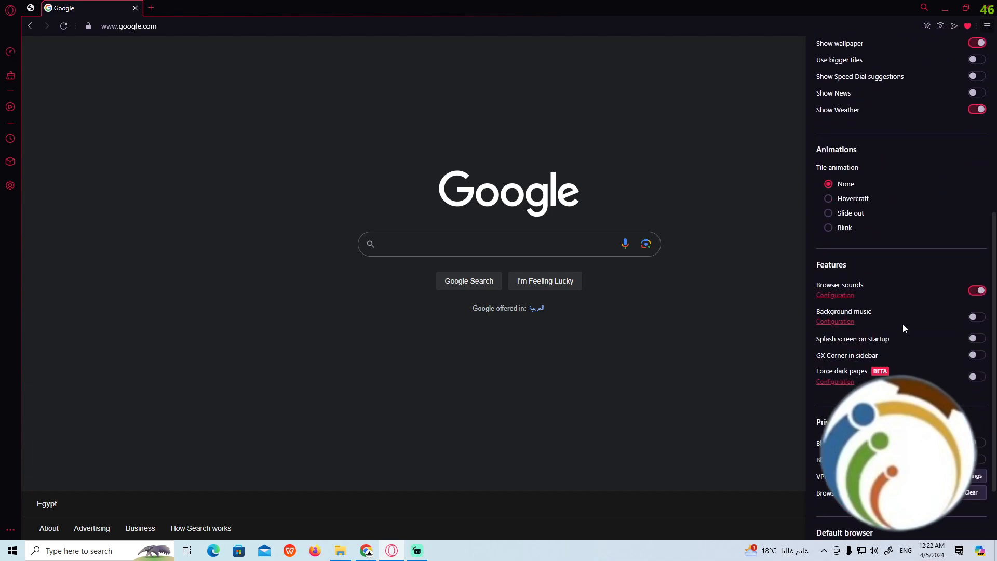
scroll(903, 324, down, 2)
scroll(904, 323, up, 3)
scroll(903, 323, up, 2)
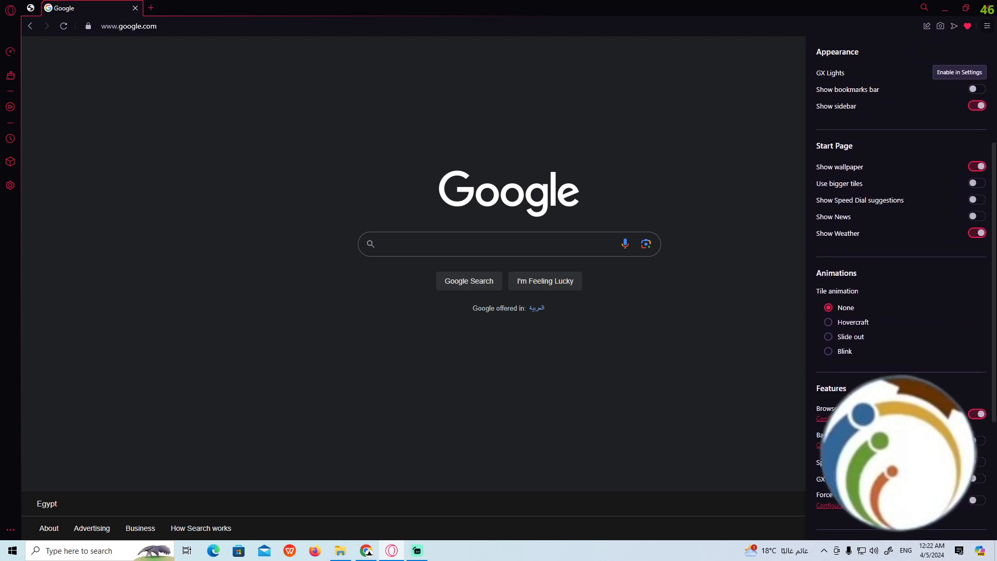
scroll(903, 323, down, 3)
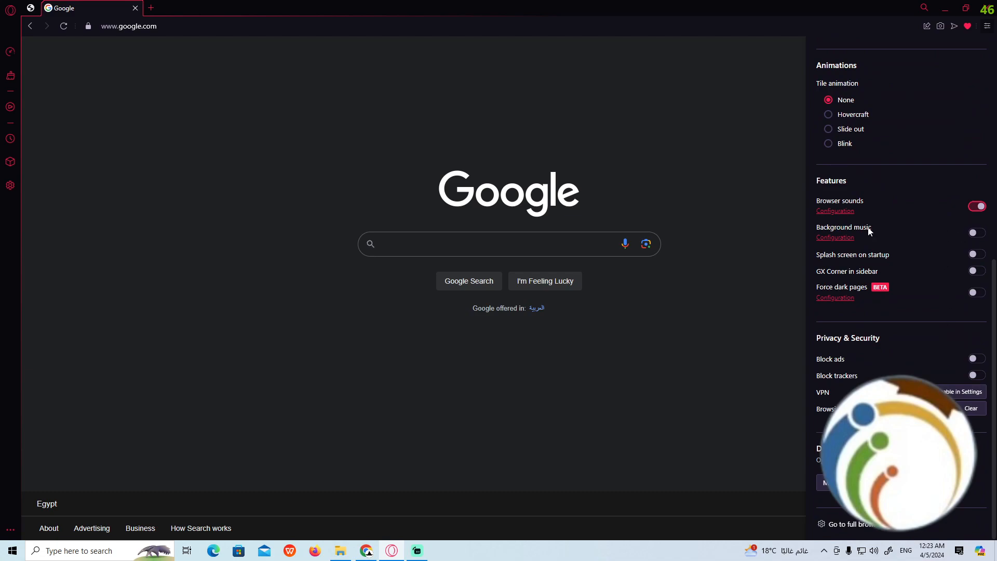
click(831, 243)
- Switch Background music on so the track list and volume controls appear
click(827, 240)
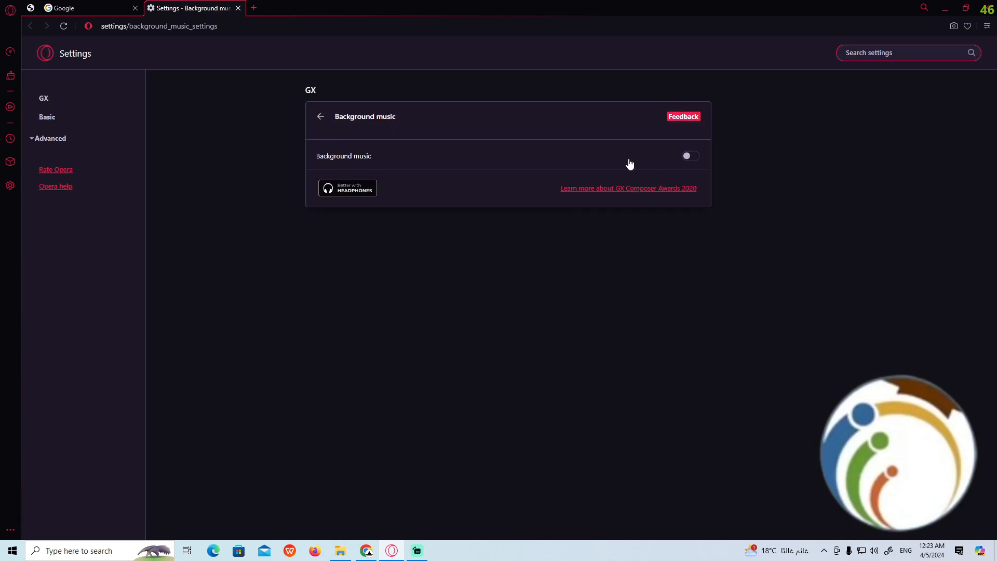
click(691, 157)
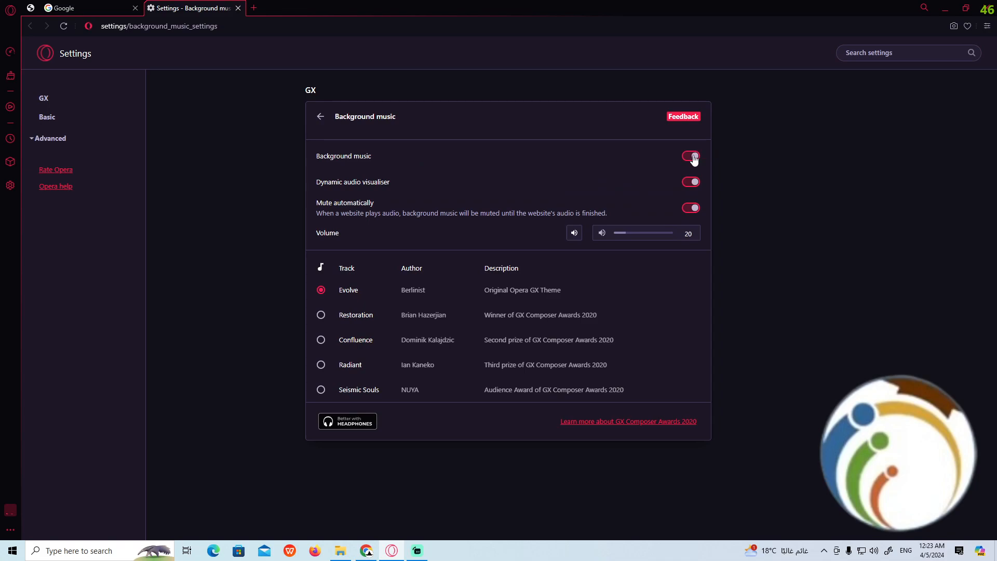
click(693, 157)
- Switch Background music off and close the settings tab, returning to the Google homepage
click(693, 157)
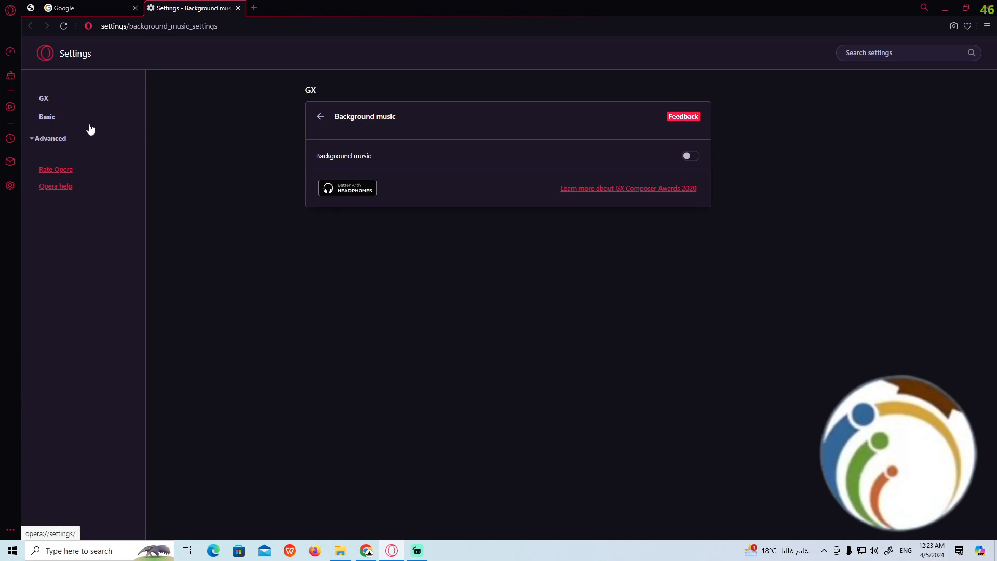
click(238, 8)
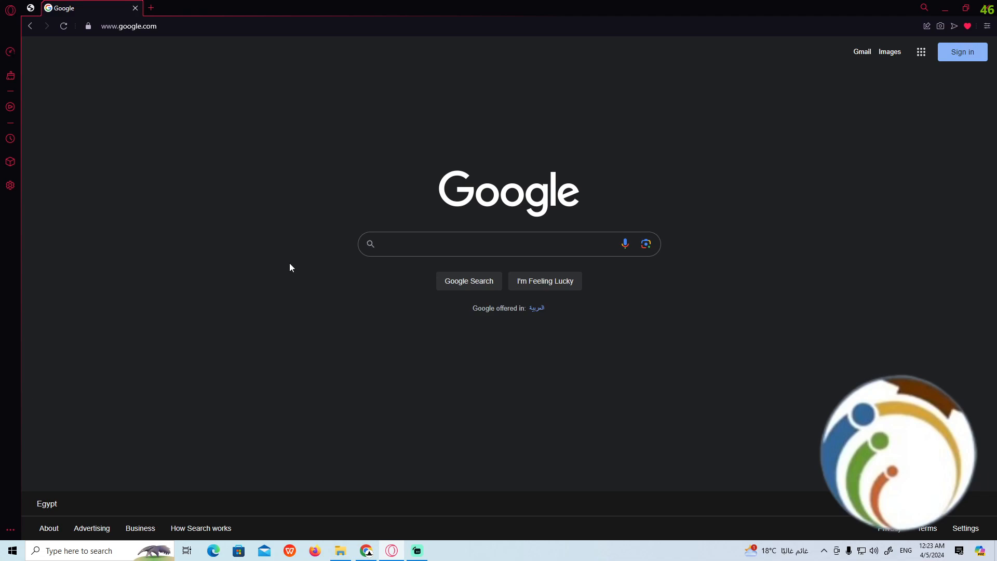